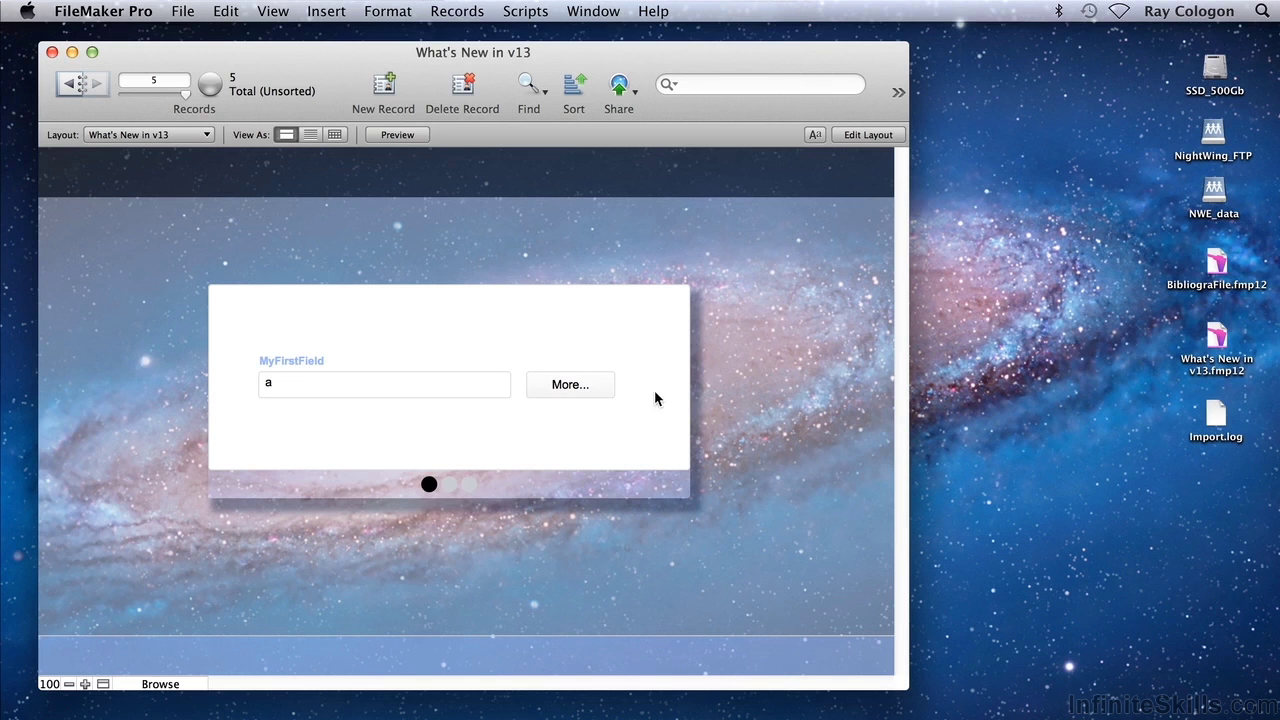
- Switch the What's New in v13 layout to Layout mode, then move the More... button and undo the move
{"action": "left_click", "coordinate": [270, 12]}
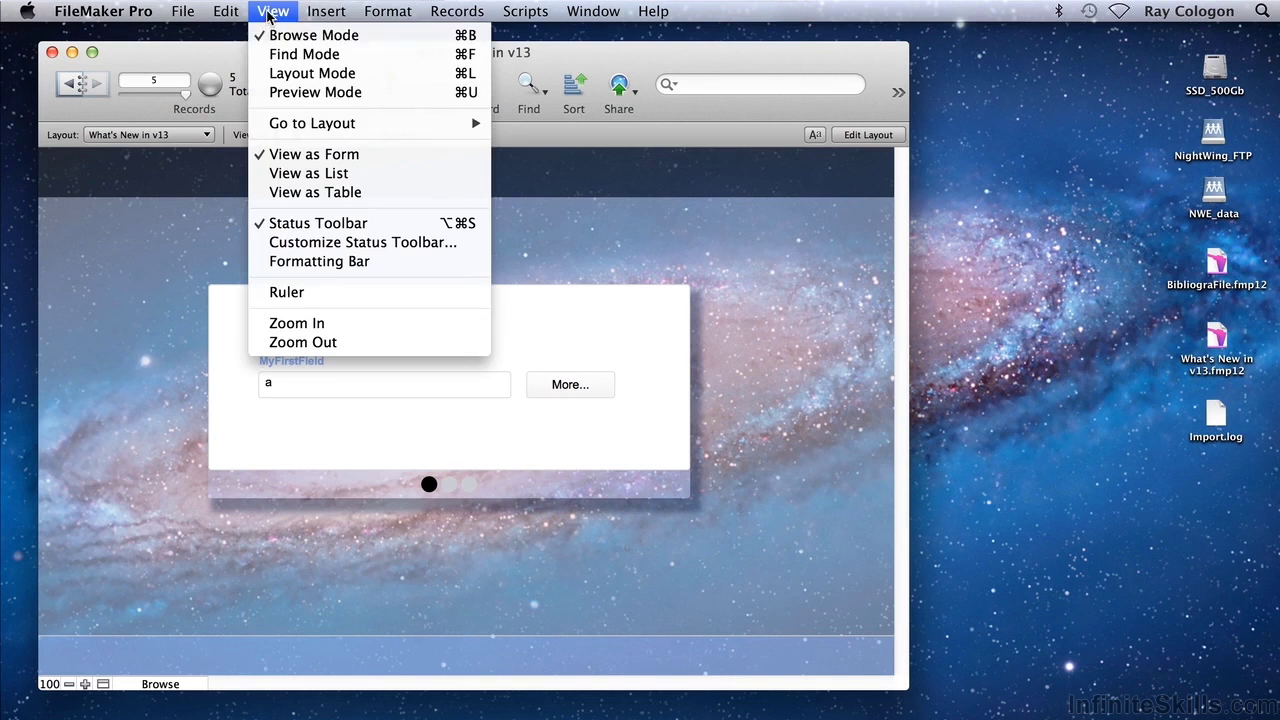
{"action": "left_click", "coordinate": [285, 73]}
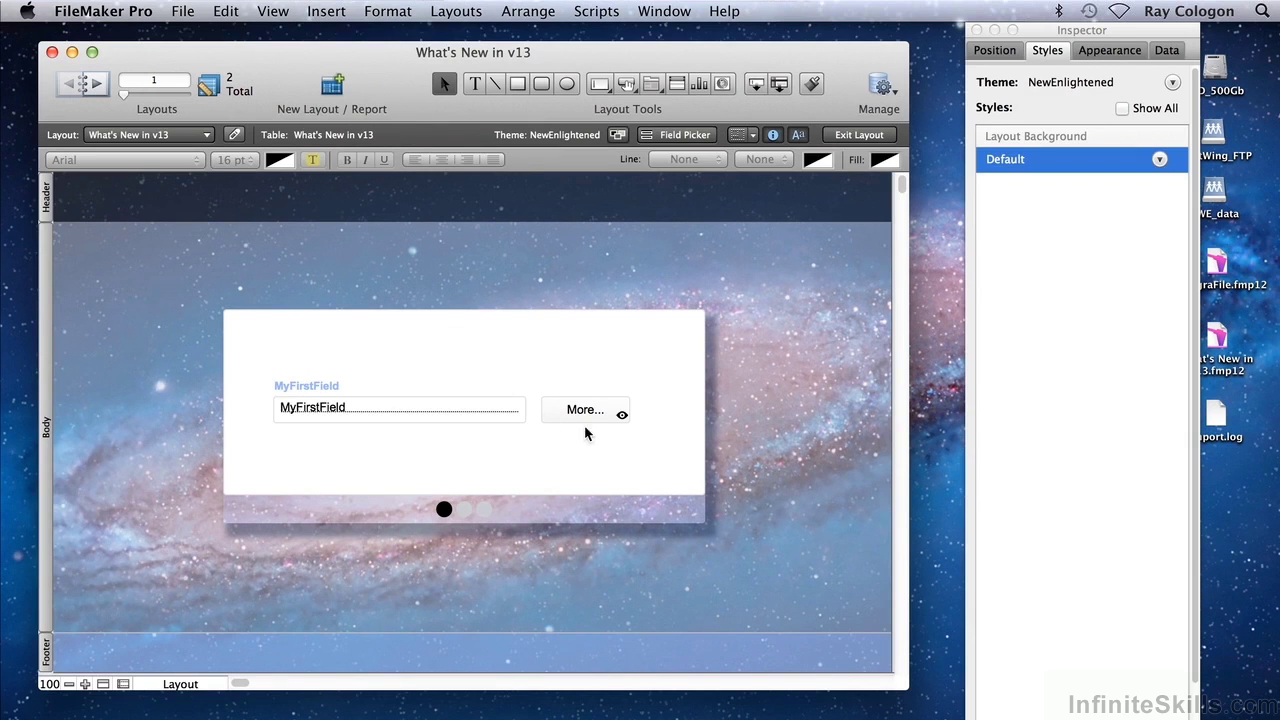
{"action": "left_click_drag", "start_coordinate": [588, 417], "coordinate": [655, 377]}
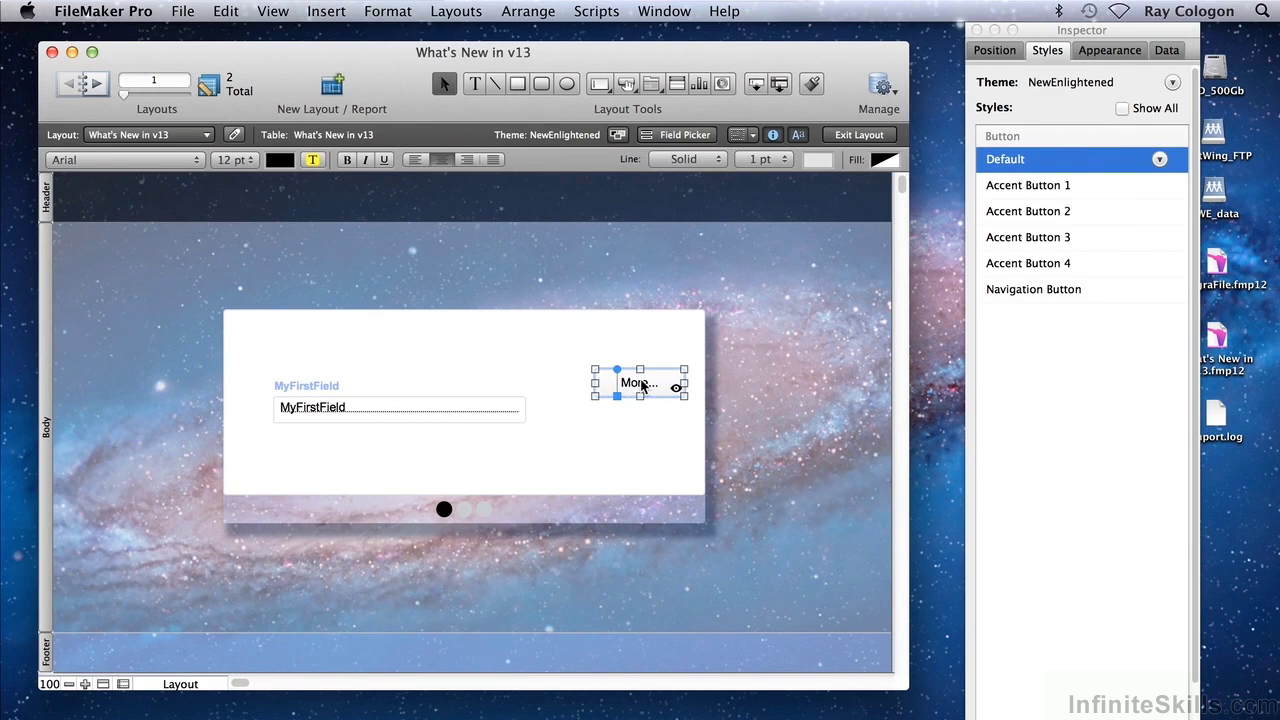
{"action": "left_click", "coordinate": [226, 11]}
{"action": "left_click", "coordinate": [226, 36]}
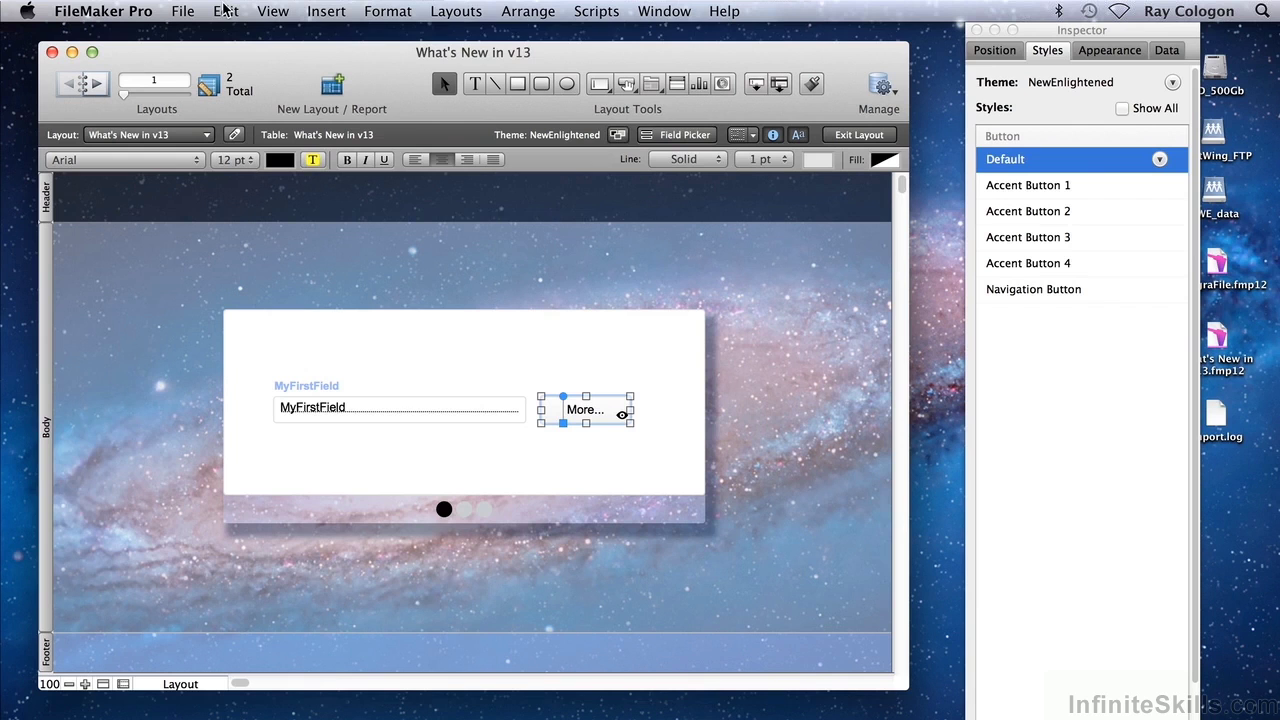
{"action": "left_click", "coordinate": [471, 11]}
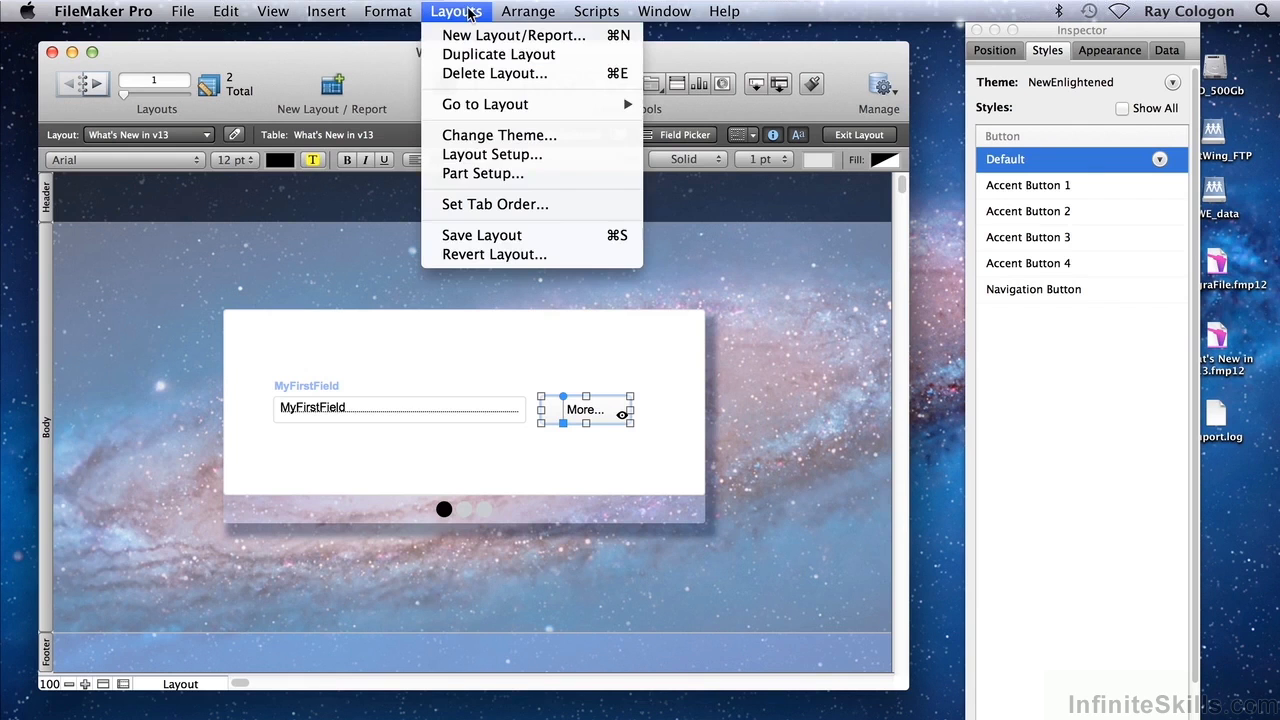
{"action": "left_click", "coordinate": [470, 237]}
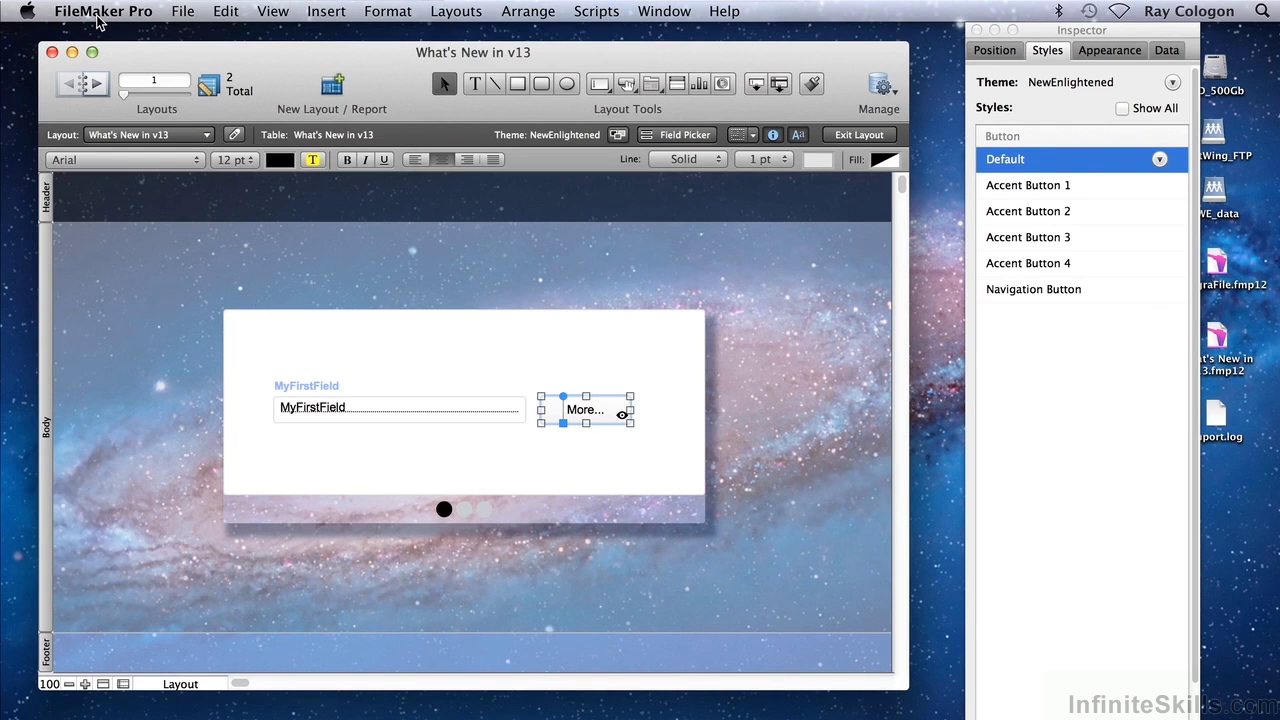
{"action": "left_click", "coordinate": [100, 12]}
{"action": "left_click", "coordinate": [95, 66]}
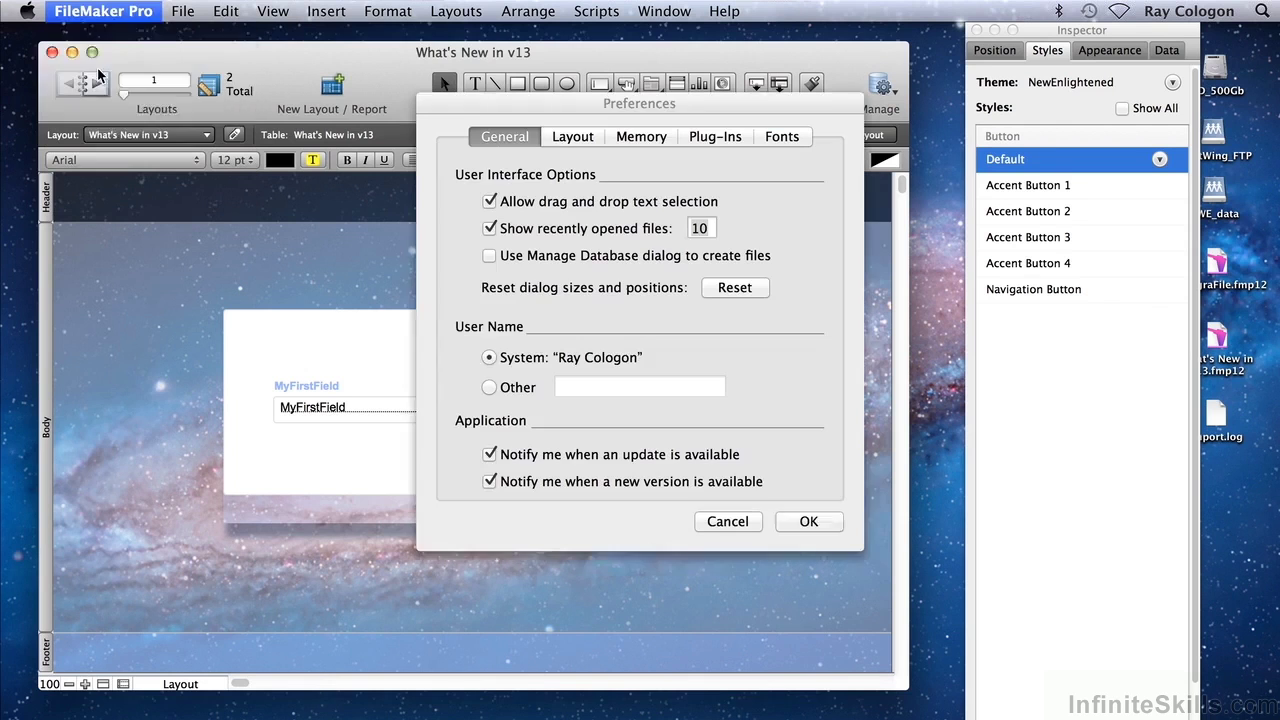
{"action": "left_click", "coordinate": [573, 136]}
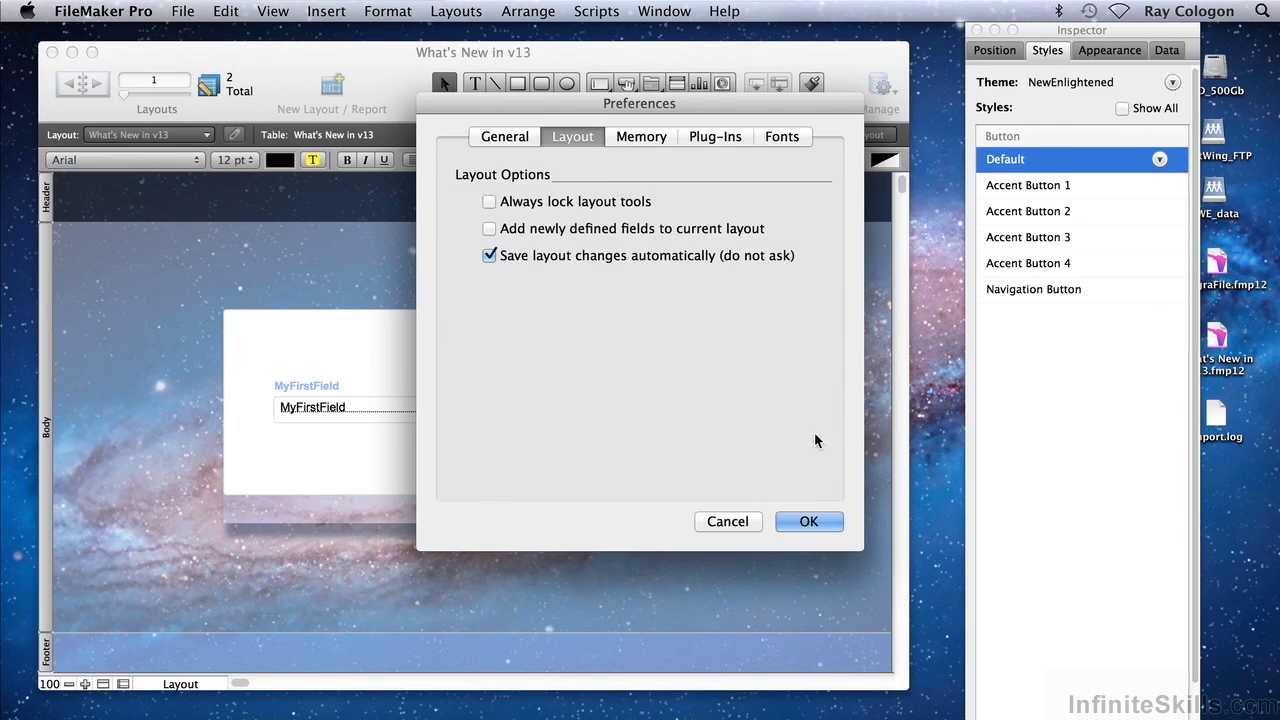
{"action": "left_click", "coordinate": [739, 523]}
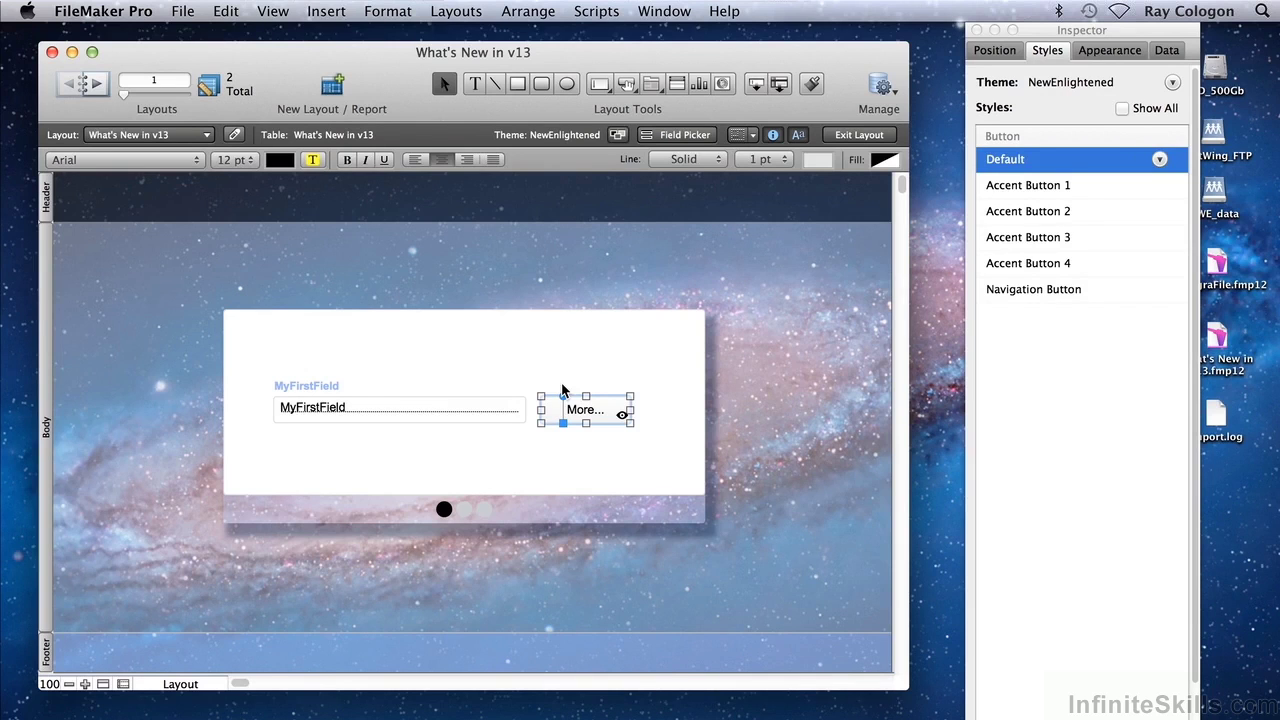
- Give MyFirstField a pink fill in the Inspector
{"action": "left_click", "coordinate": [438, 418]}
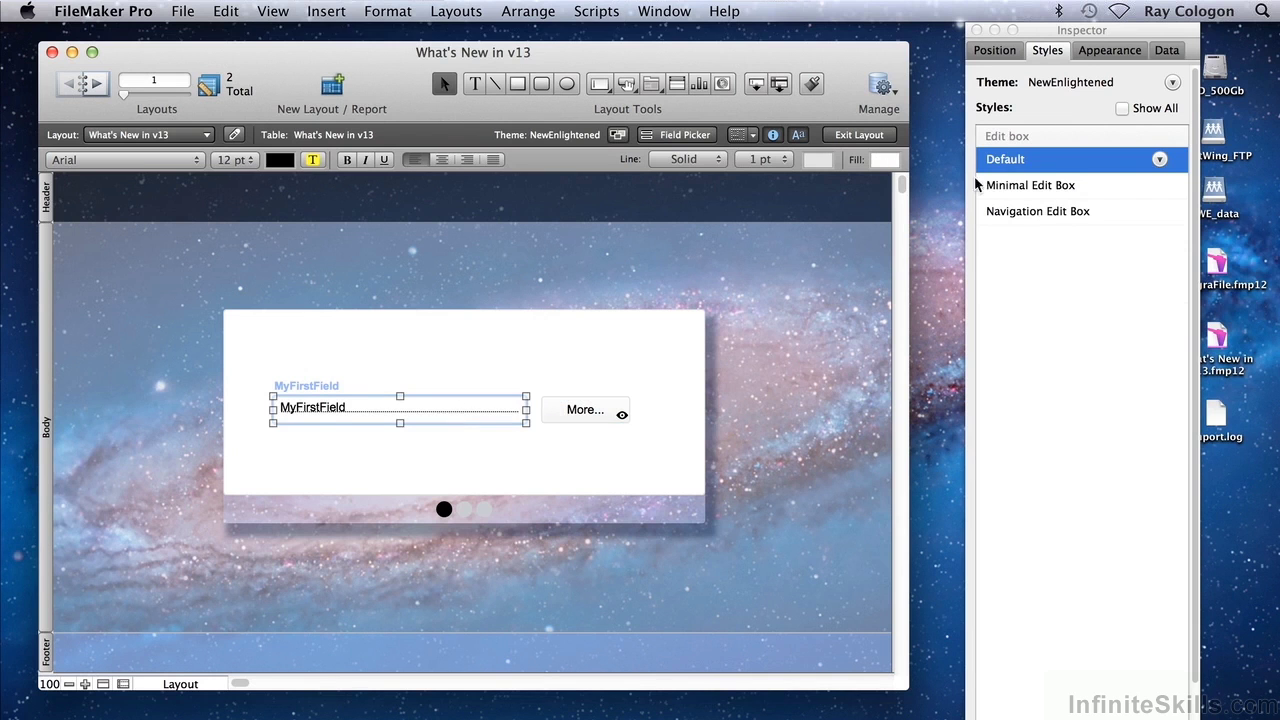
{"action": "left_click", "coordinate": [1108, 50]}
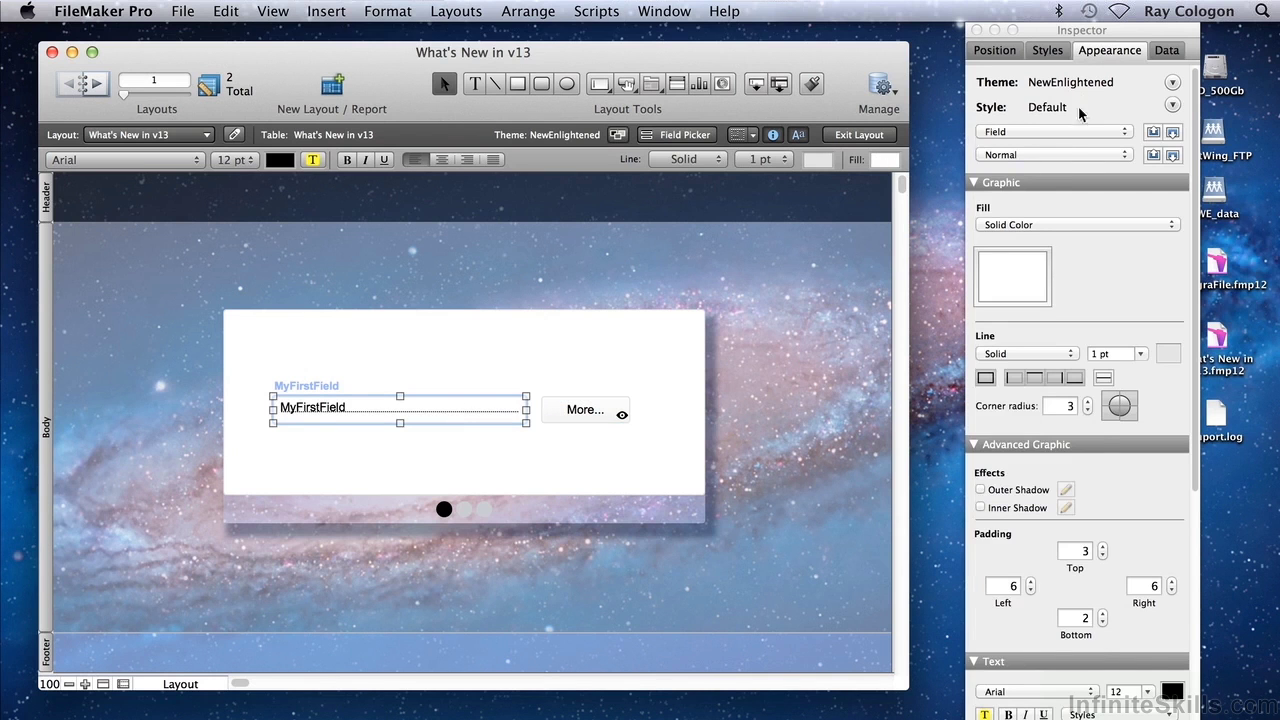
{"action": "left_click", "coordinate": [1033, 262]}
{"action": "left_click", "coordinate": [1034, 522]}
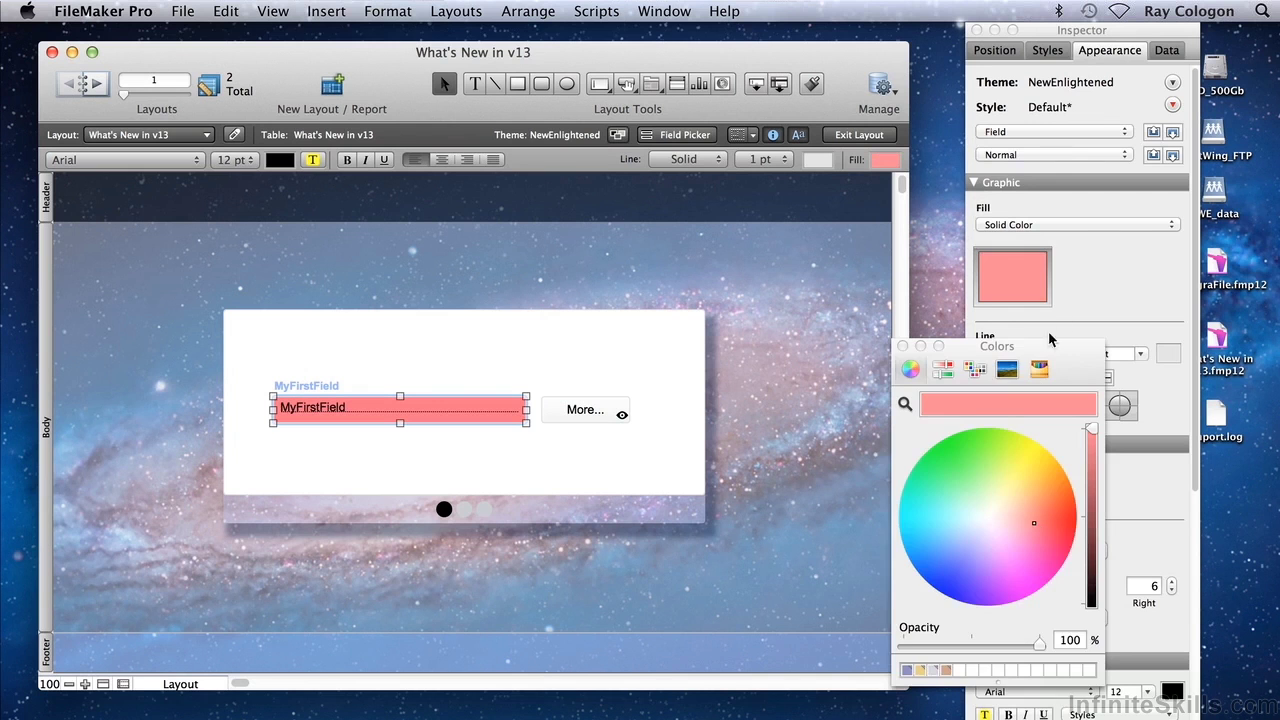
{"action": "left_click", "coordinate": [903, 346]}
- Draw a diagonal line across the card and a pale yellow rectangle over MyFirstField
{"action": "left_click", "coordinate": [495, 84]}
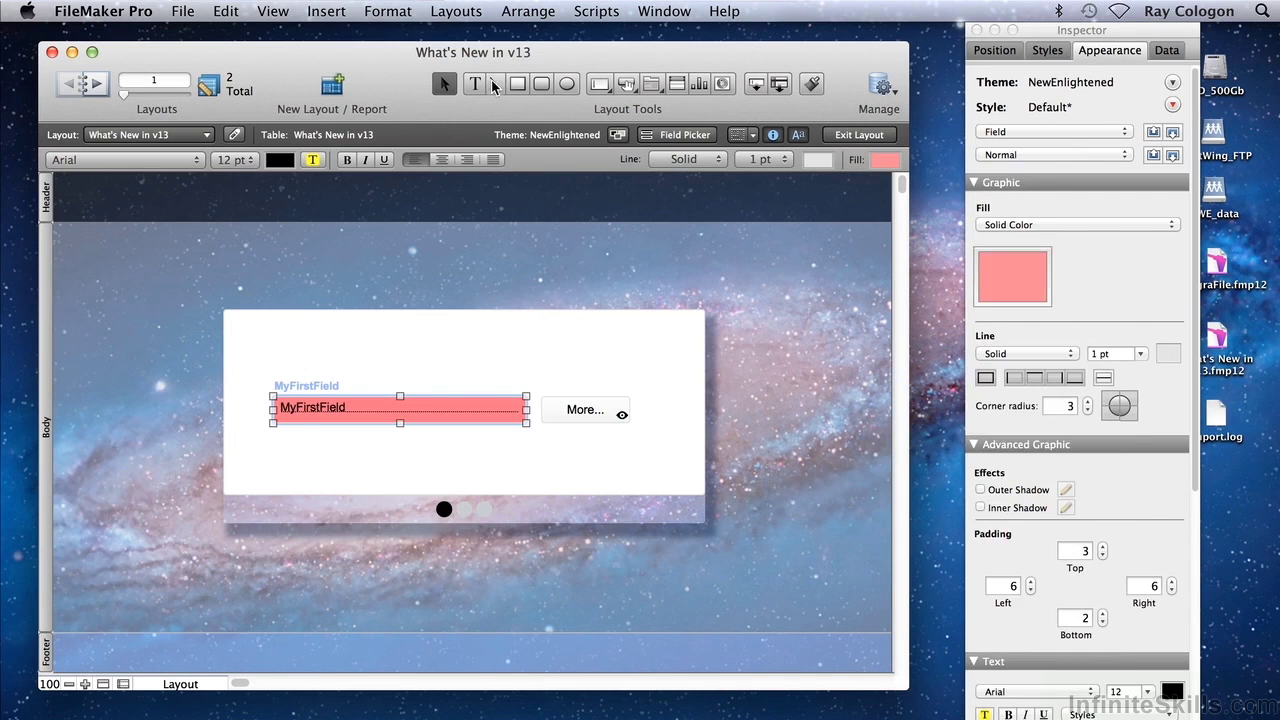
{"action": "left_click_drag", "start_coordinate": [427, 349], "coordinate": [527, 489]}
{"action": "left_click", "coordinate": [517, 84]}
{"action": "left_click_drag", "start_coordinate": [406, 372], "coordinate": [482, 416]}
{"action": "left_click", "coordinate": [1012, 280]}
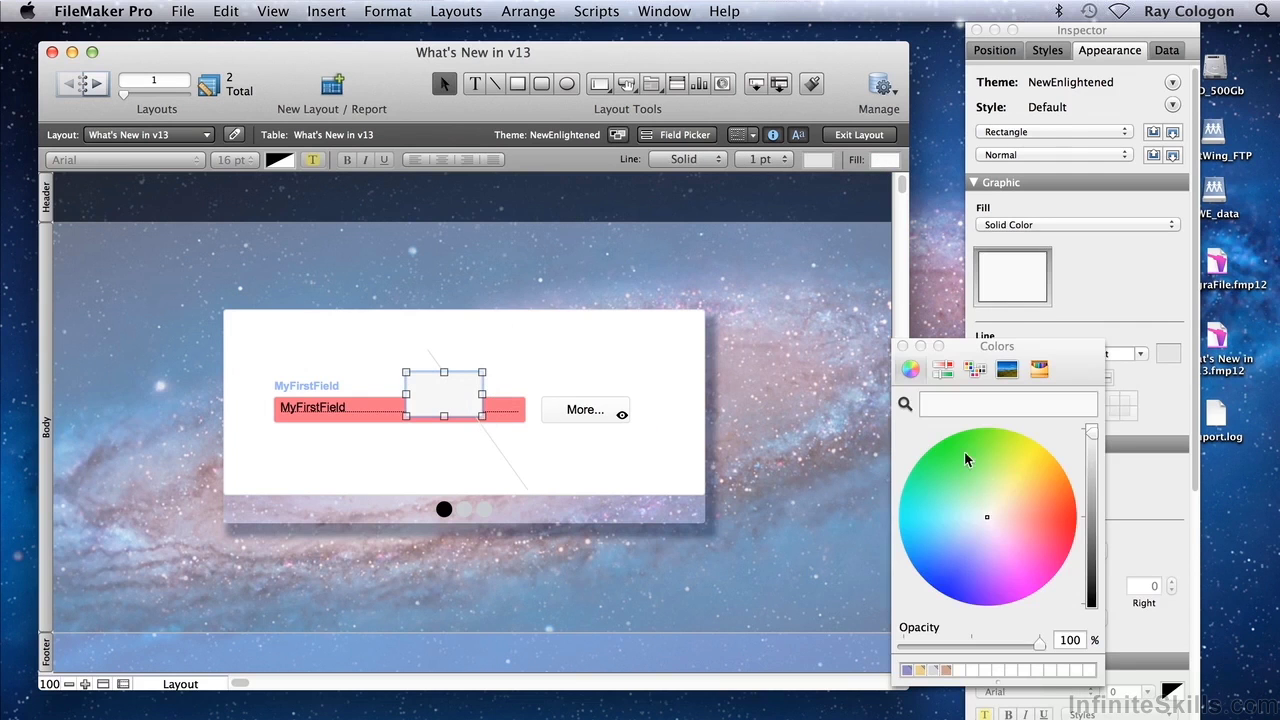
{"action": "left_click", "coordinate": [1012, 481]}
{"action": "left_click", "coordinate": [902, 346]}
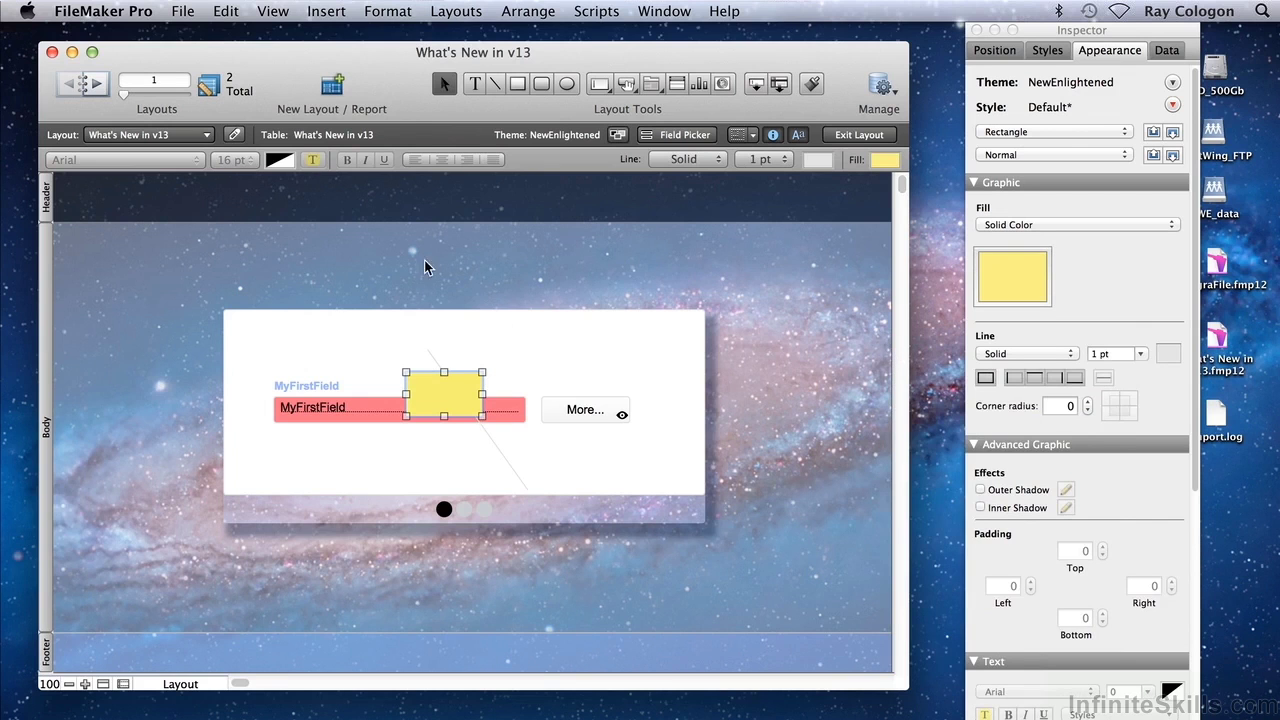
{"action": "left_click", "coordinate": [226, 12]}
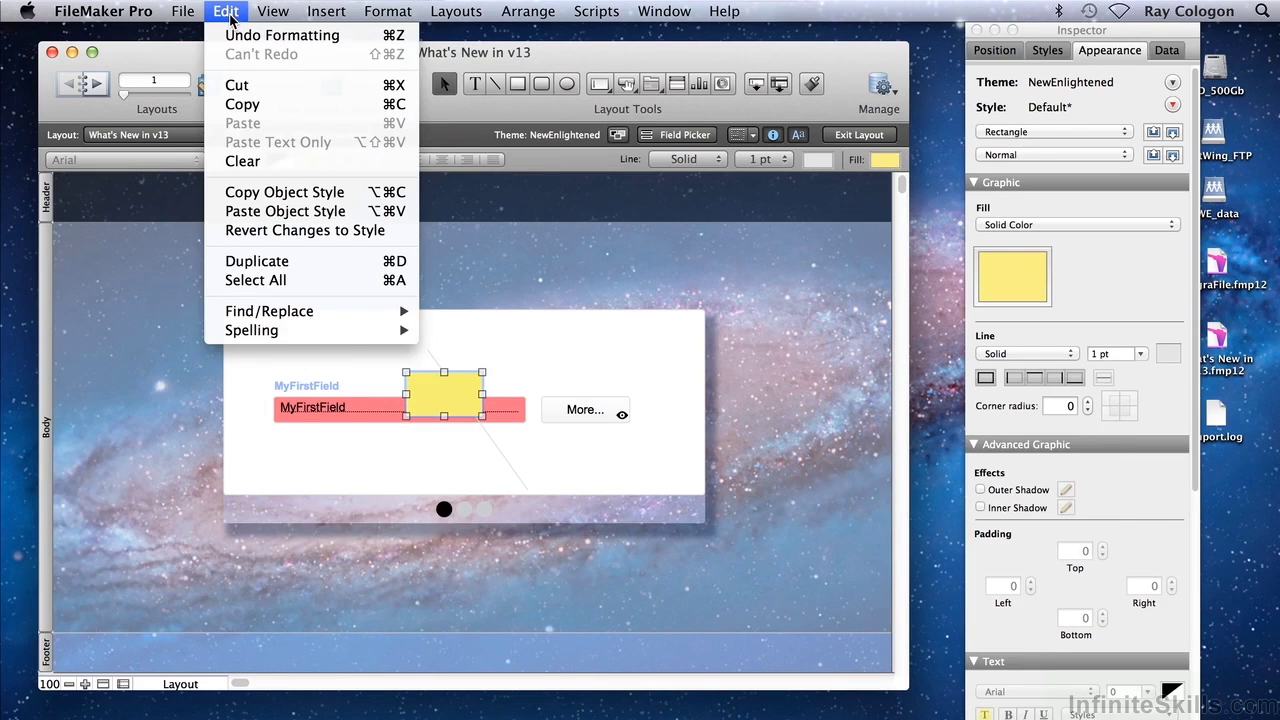
- Preview the edited layout in Browse mode, then return to Layout mode
{"action": "left_click", "coordinate": [300, 36]}
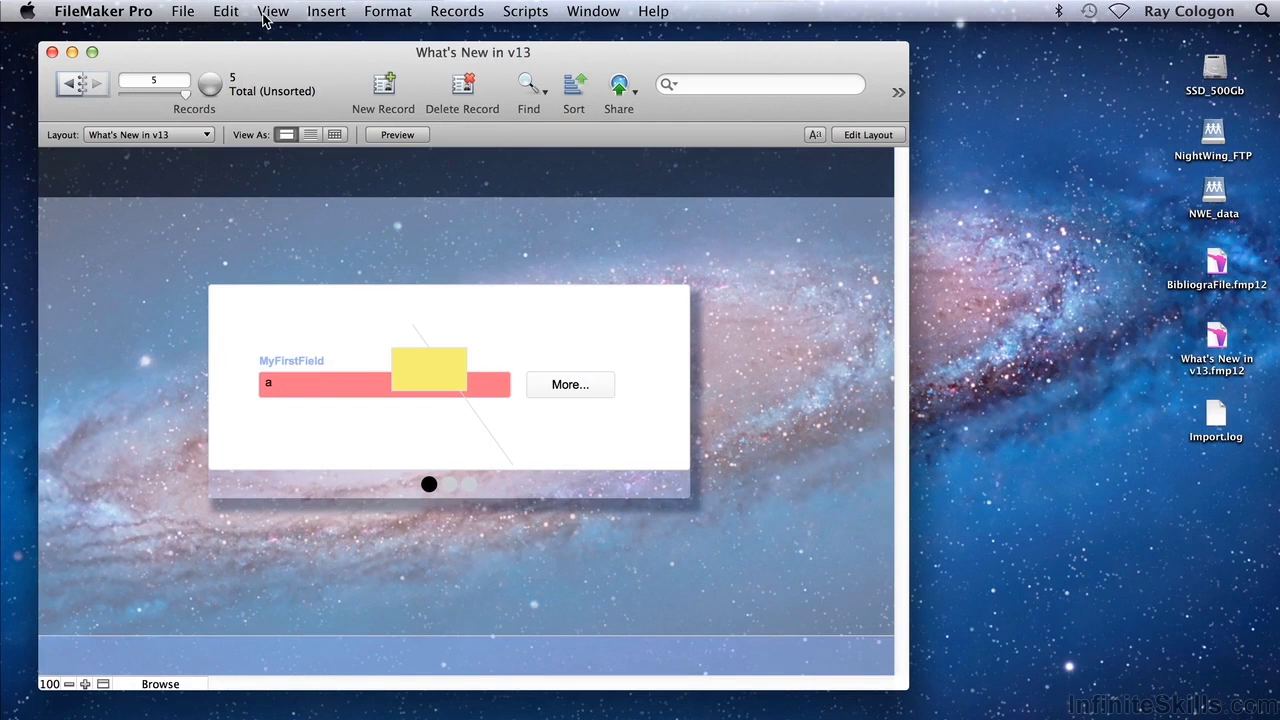
{"action": "left_click", "coordinate": [264, 14]}
{"action": "left_click", "coordinate": [280, 74]}
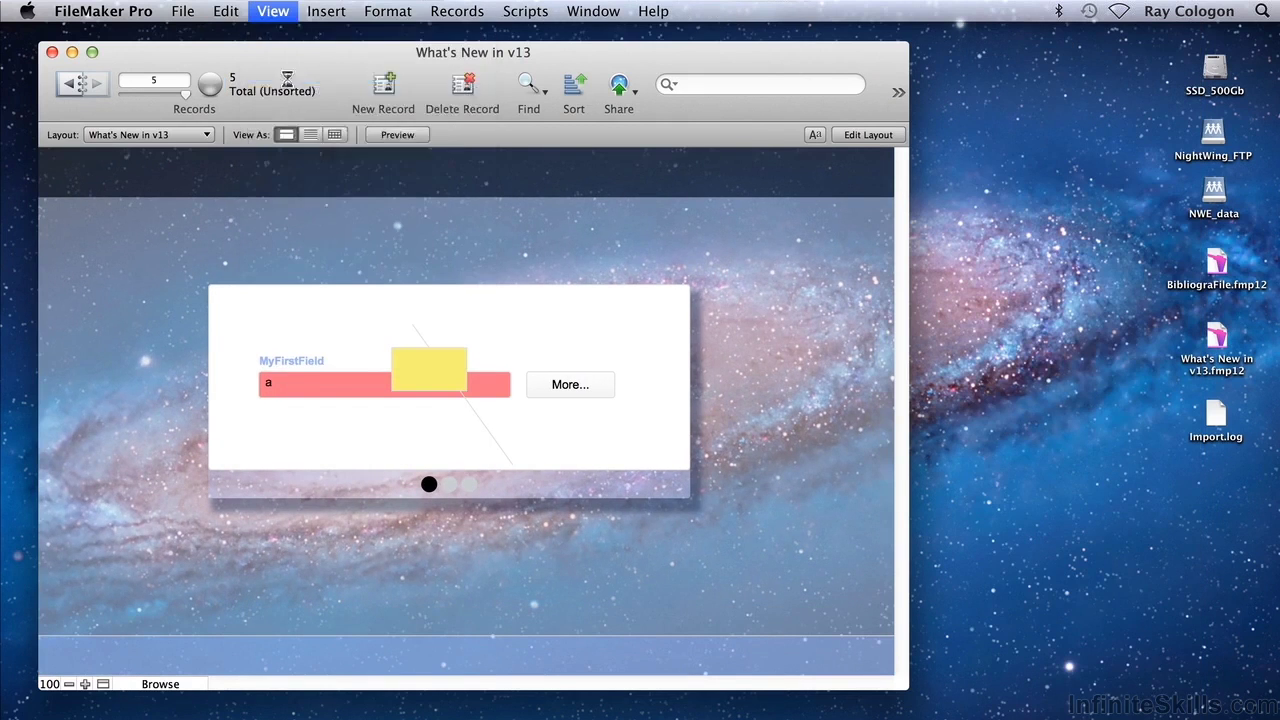
- Undo the rectangle's yellow fill, the rectangle, the diagonal line and MyFirstField's pink fill
{"action": "left_click", "coordinate": [226, 12]}
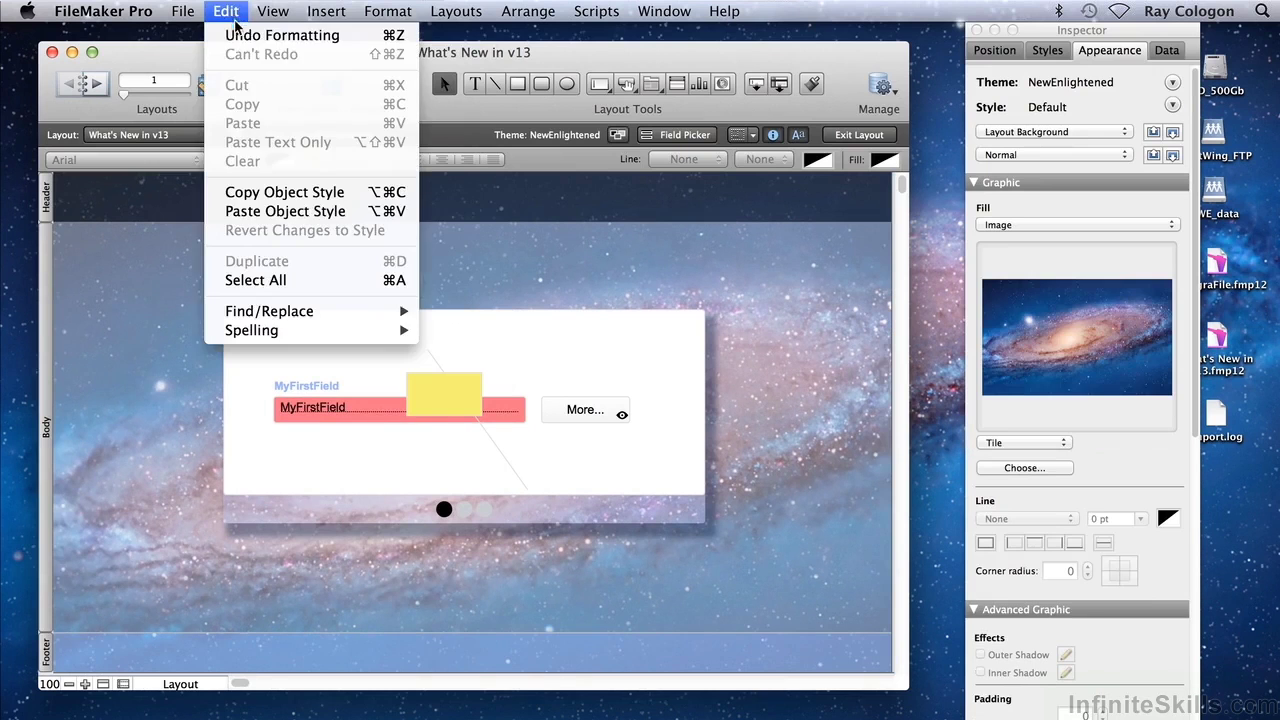
{"action": "left_click", "coordinate": [240, 28]}
{"action": "left_click", "coordinate": [226, 12]}
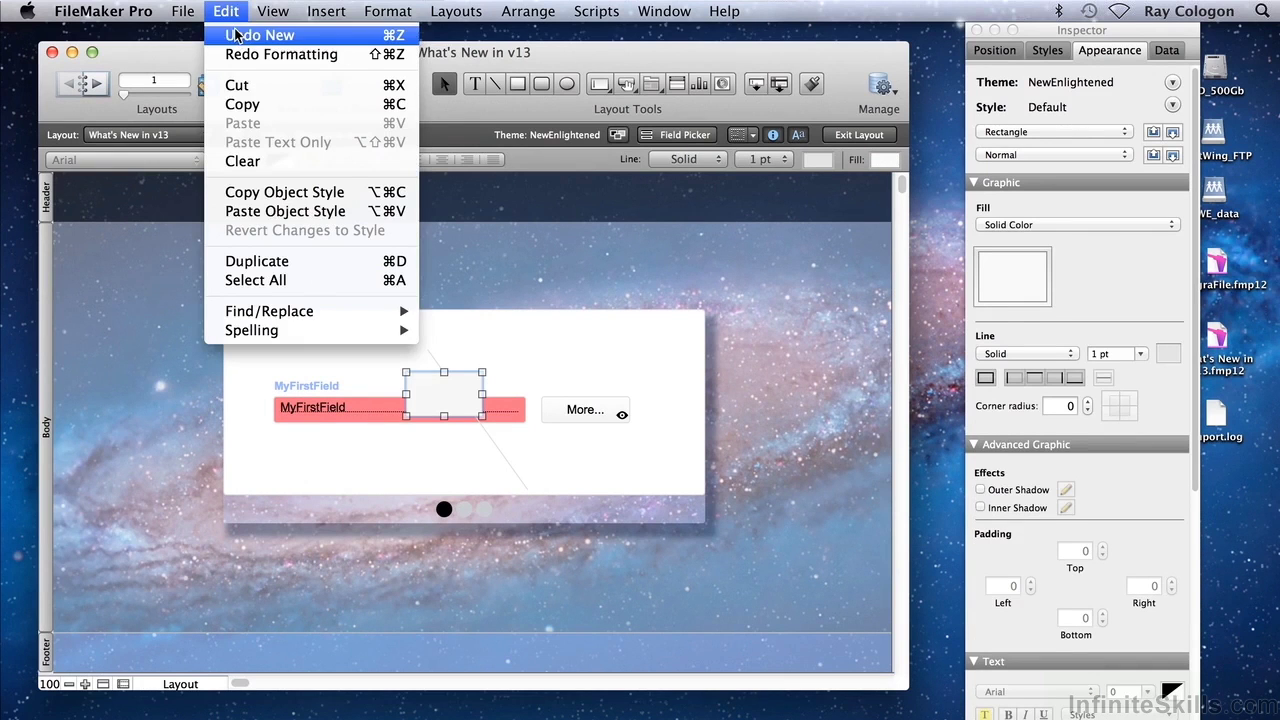
{"action": "left_click", "coordinate": [240, 36]}
{"action": "left_click", "coordinate": [226, 12]}
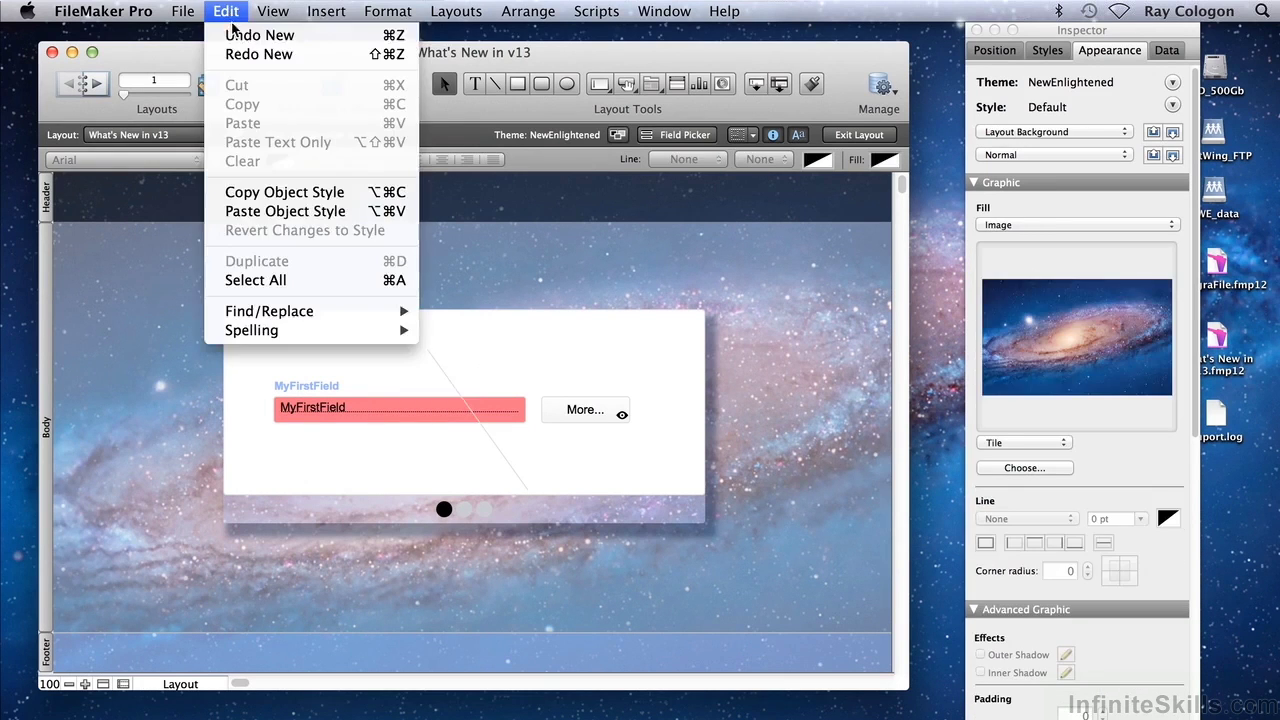
{"action": "left_click", "coordinate": [236, 36]}
{"action": "left_click", "coordinate": [236, 12]}
{"action": "left_click", "coordinate": [240, 26]}
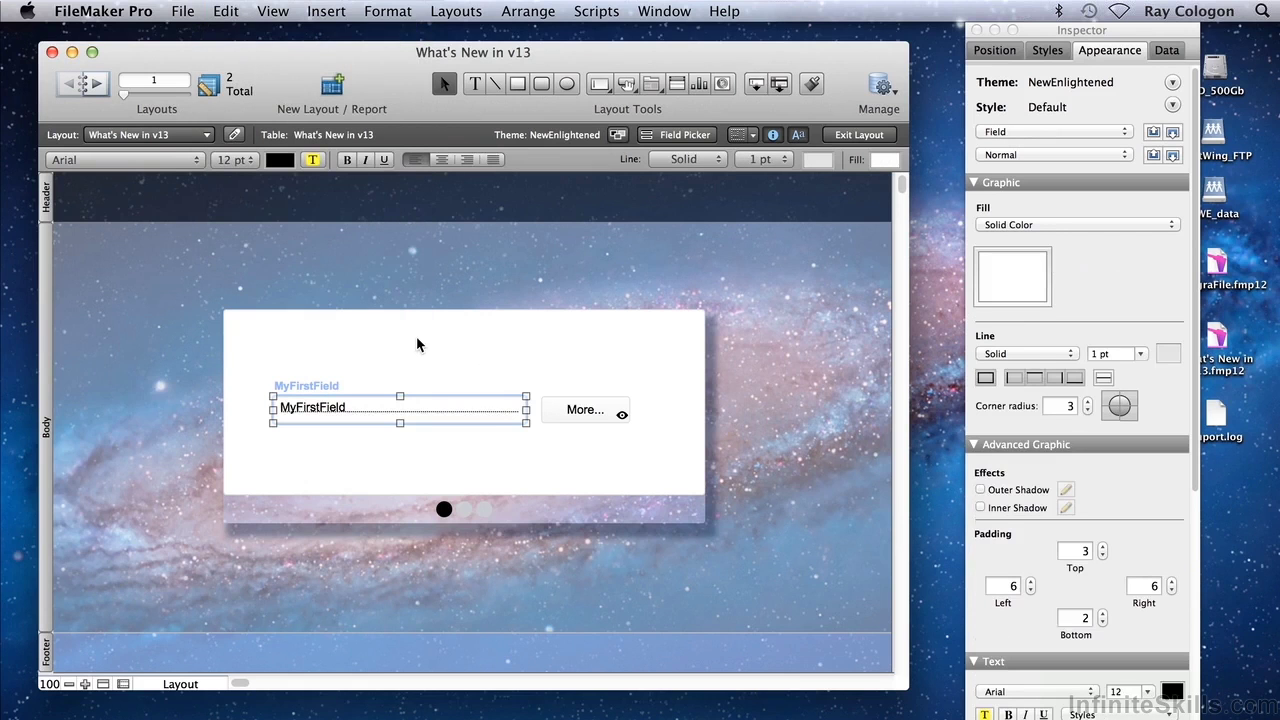
- Switch to Browse mode to show record 5 of 5 with plain MyFirstField and no added shapes
{"action": "left_click", "coordinate": [456, 11]}
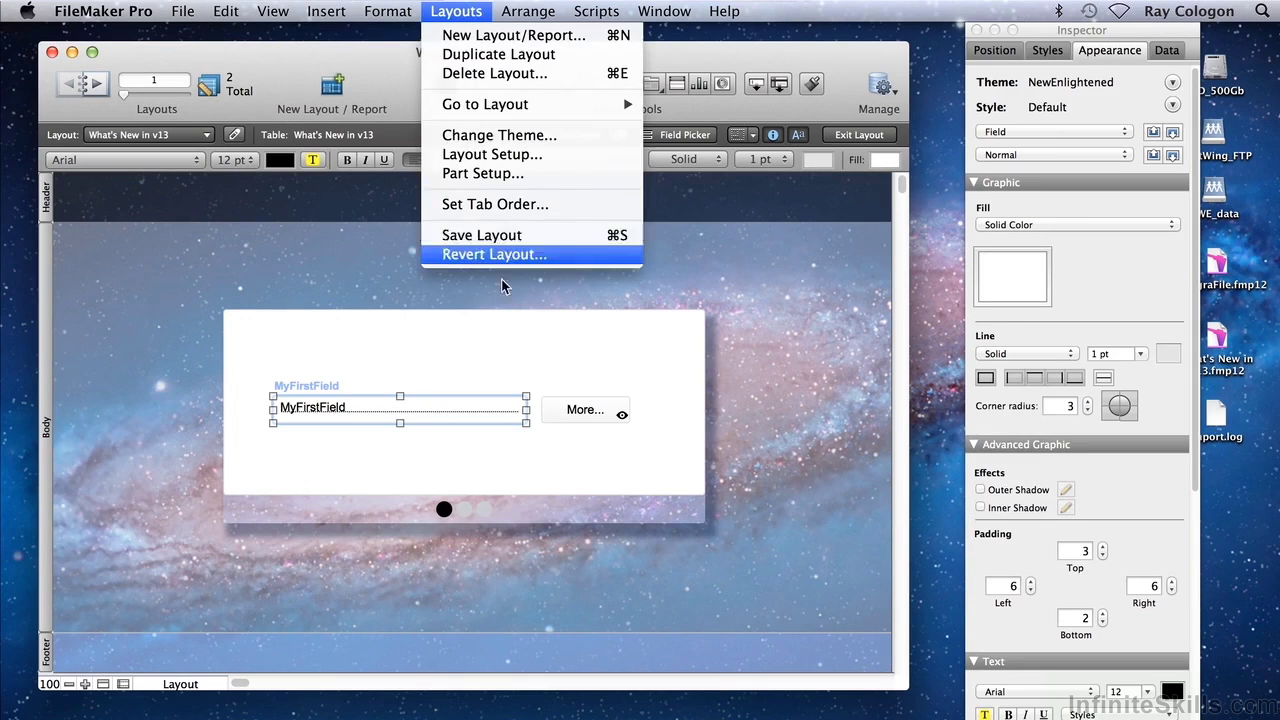
{"action": "left_click", "coordinate": [518, 330]}
{"action": "left_click", "coordinate": [180, 683]}
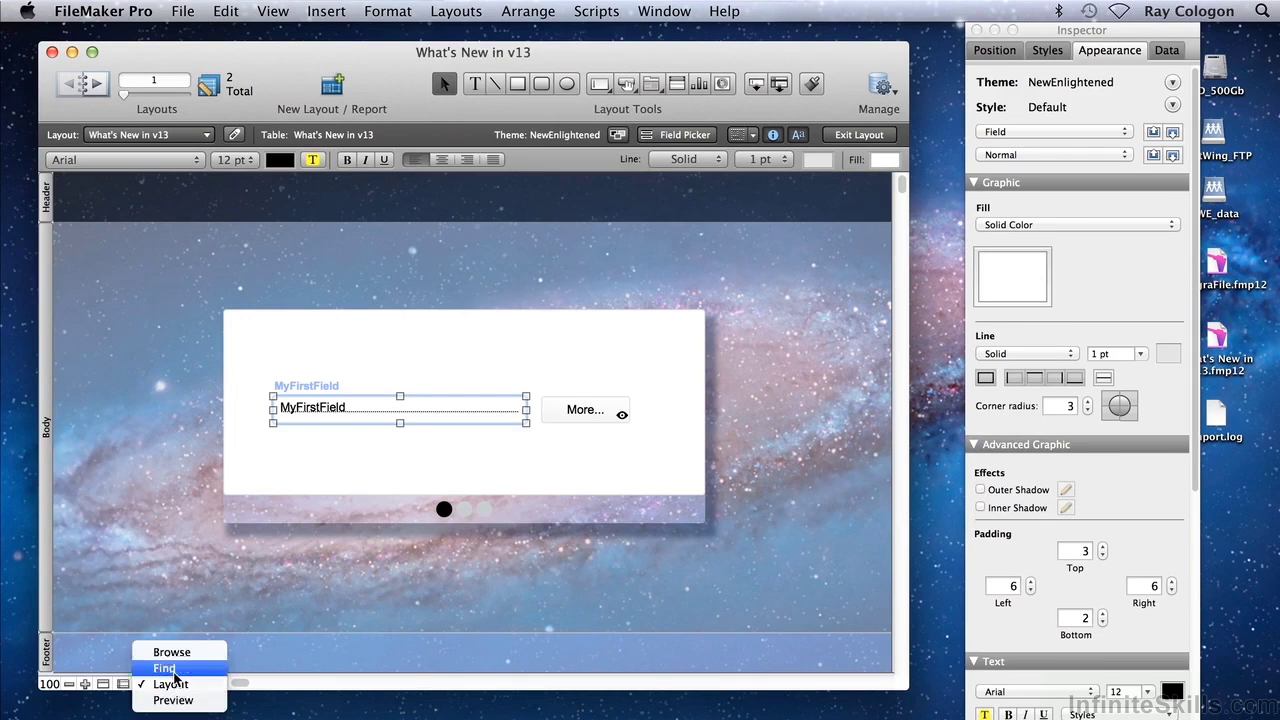
{"action": "left_click", "coordinate": [170, 650]}
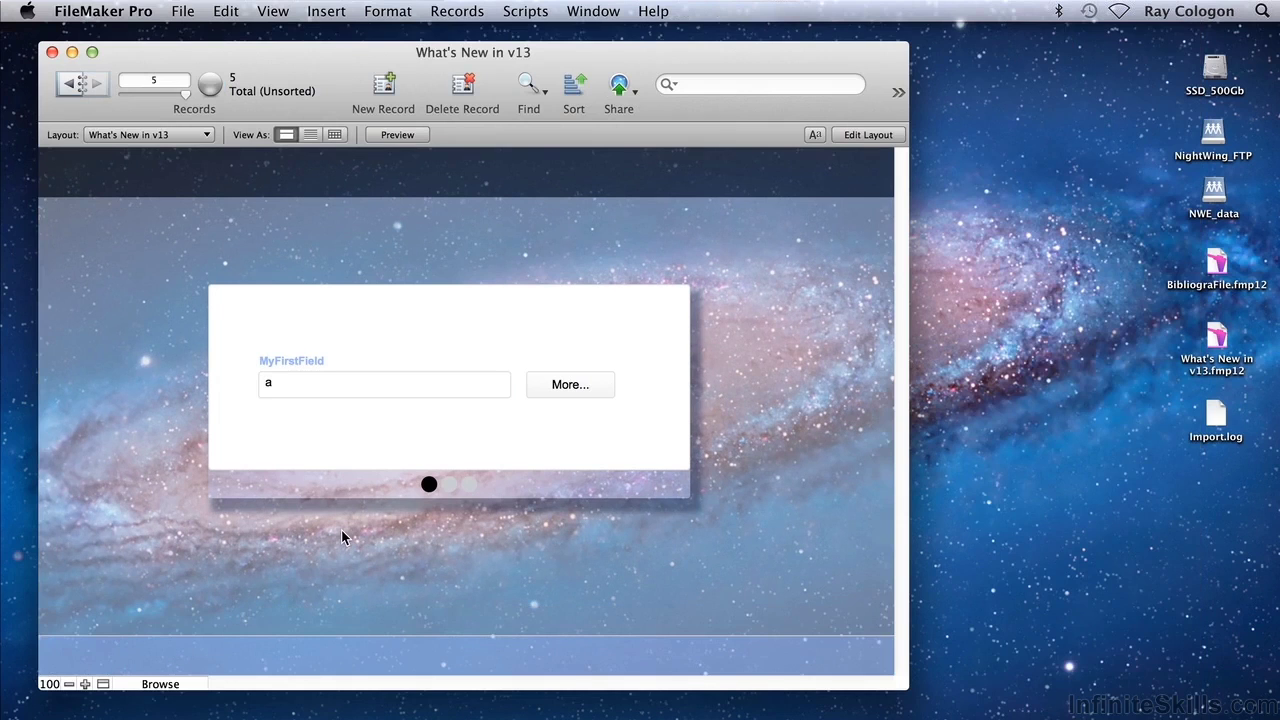